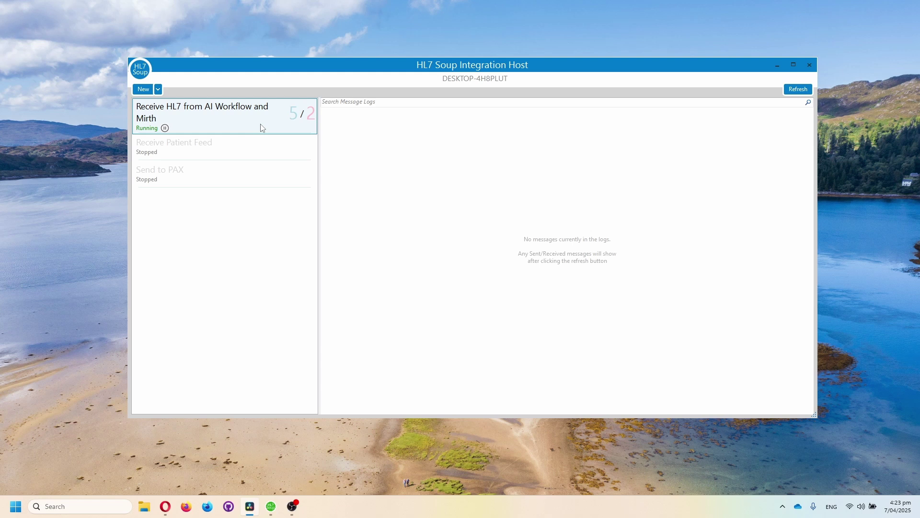
Start creating a workflow with AI and keep the preselected OpenAI gpt-4o-mini provider
left_click(159, 90)
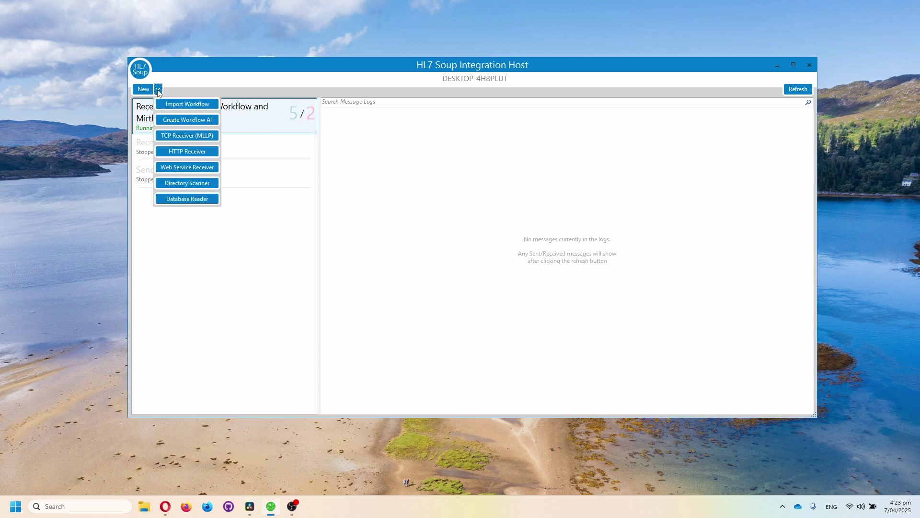
left_click(170, 122)
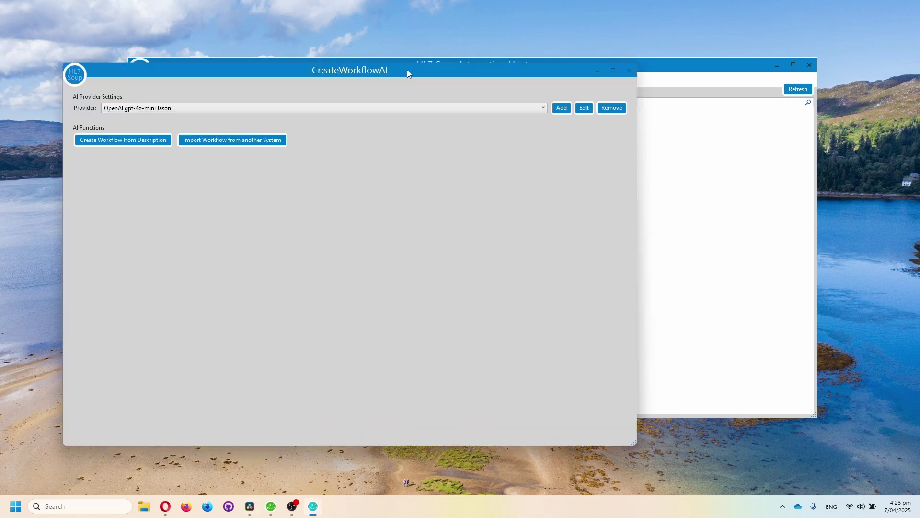
left_click_drag(407, 70, 520, 109)
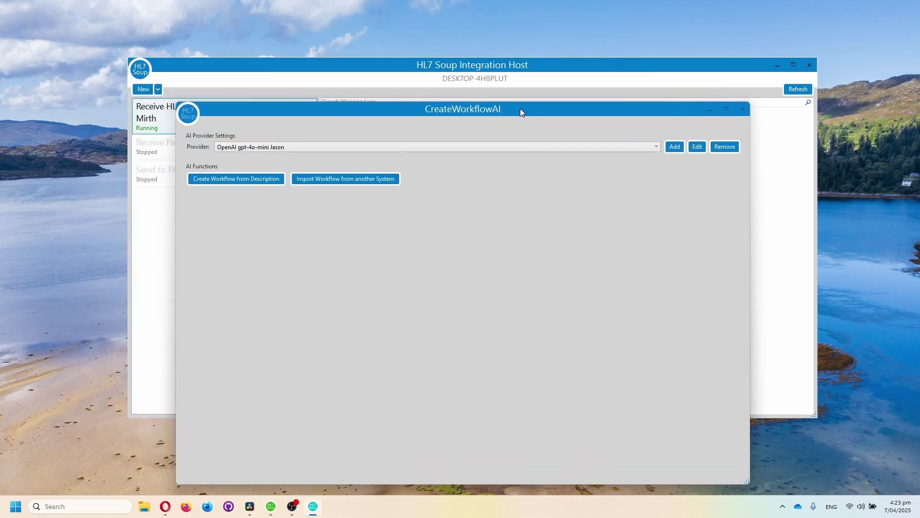
left_click(535, 147)
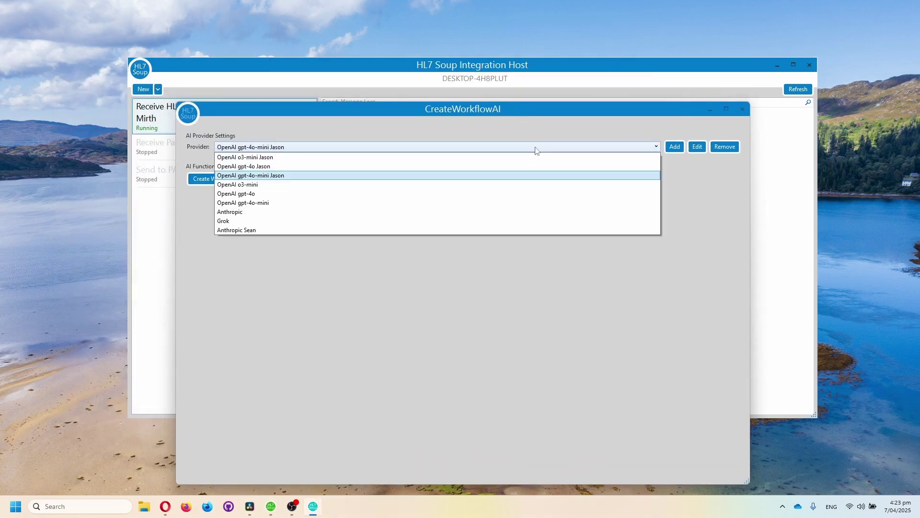
left_click(531, 181)
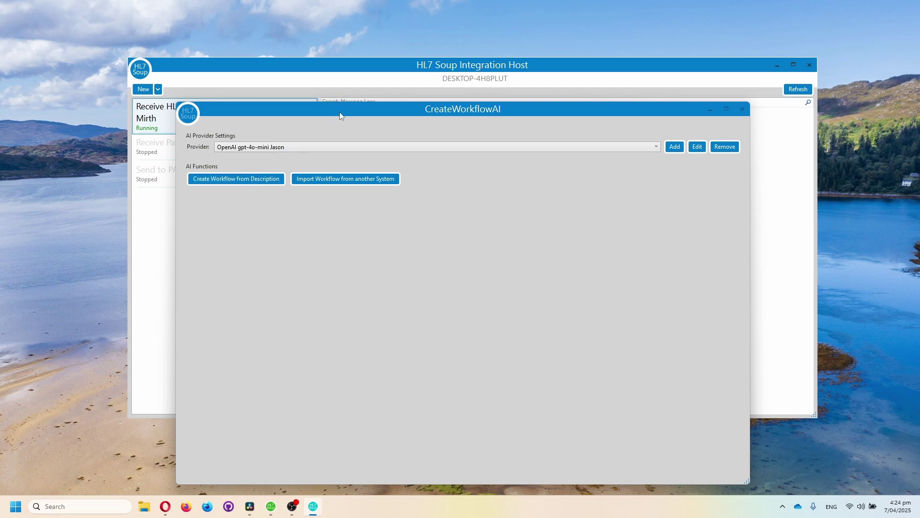
Load MIRTH Demo TCP Workflow.xml from the AI Demo output folder as a workflow import from another system
left_click_drag(340, 116, 336, 96)
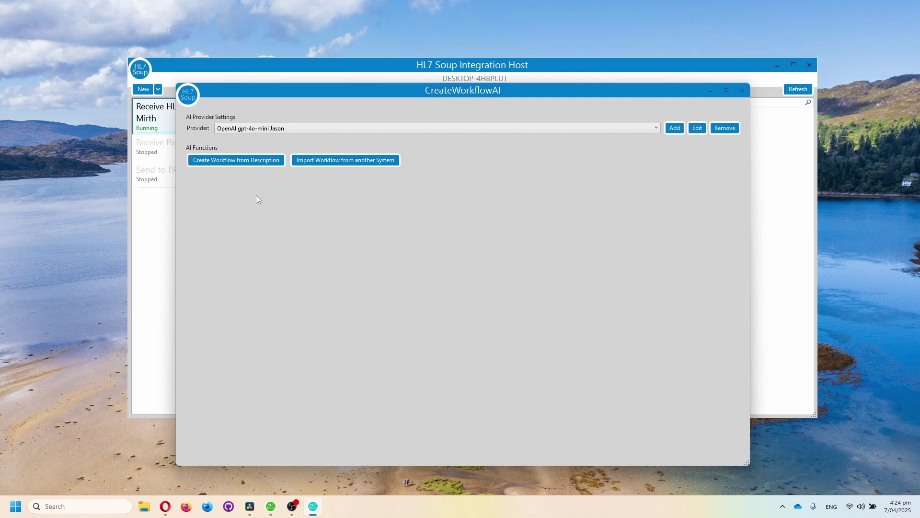
left_click(255, 162)
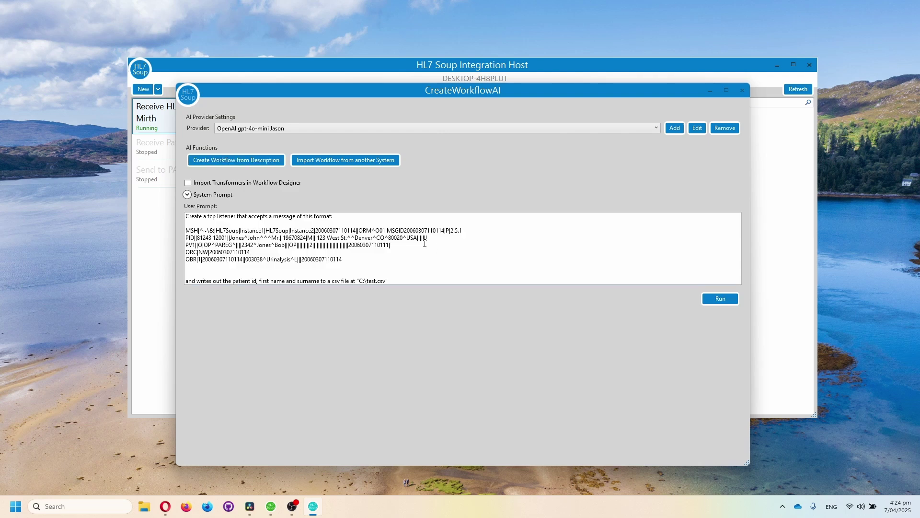
left_click(377, 164)
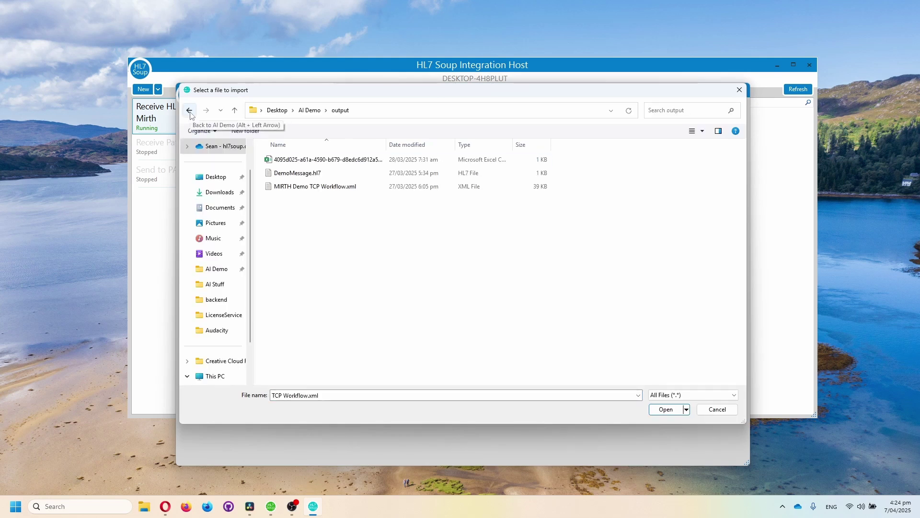
left_click(362, 188)
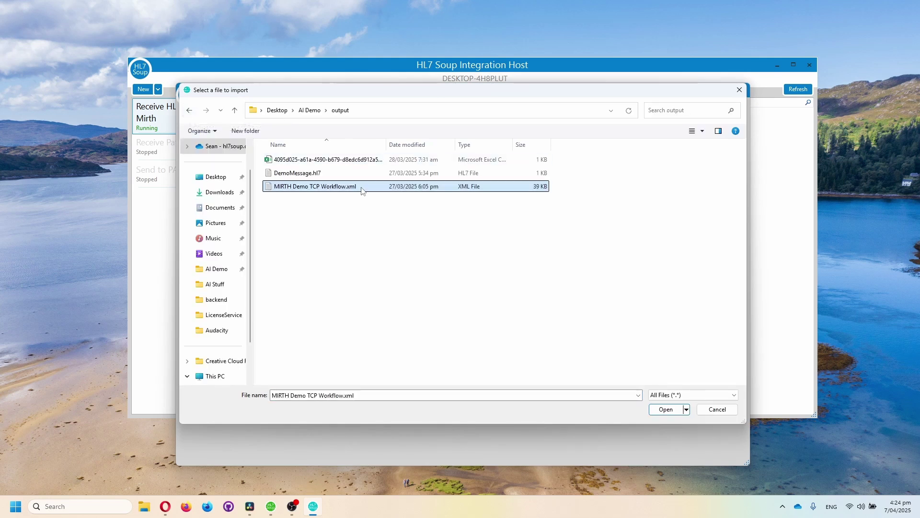
left_click(667, 413)
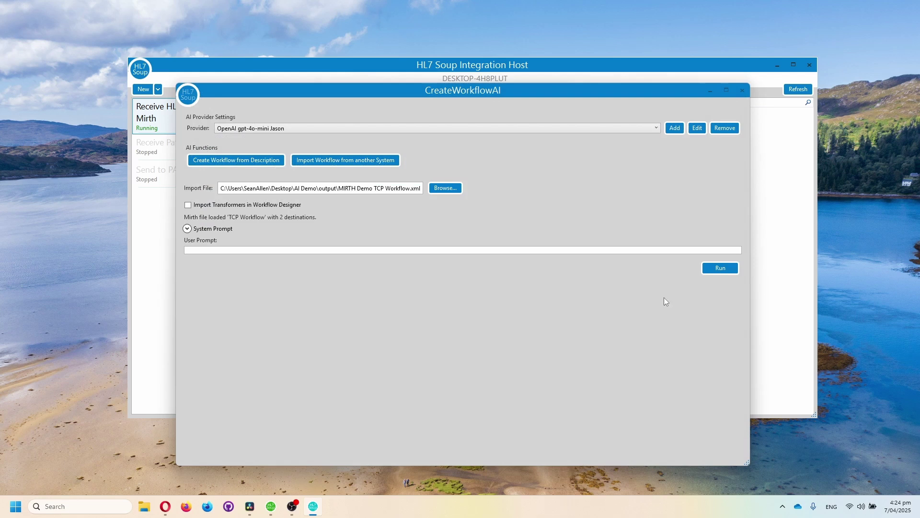
Run the AI conversion of the loaded Mirth file and open the generated workflow in the designer
left_click(717, 268)
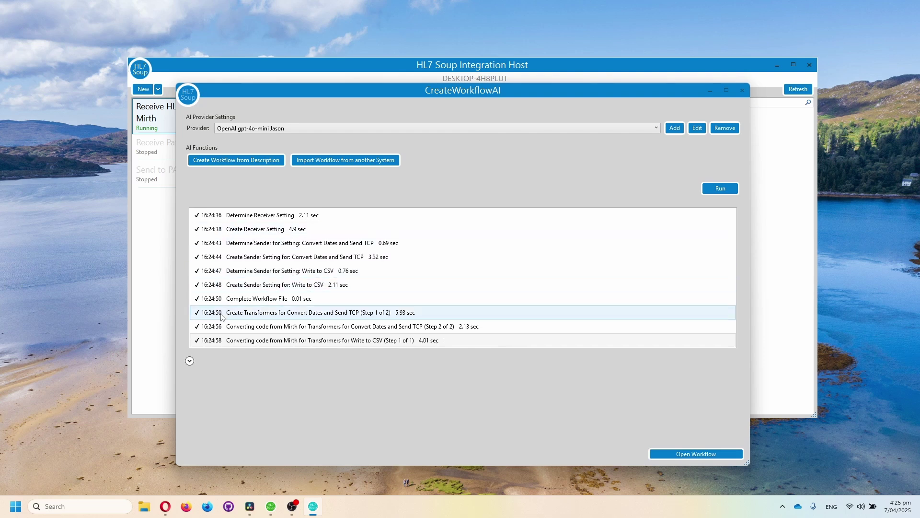
left_click(695, 454)
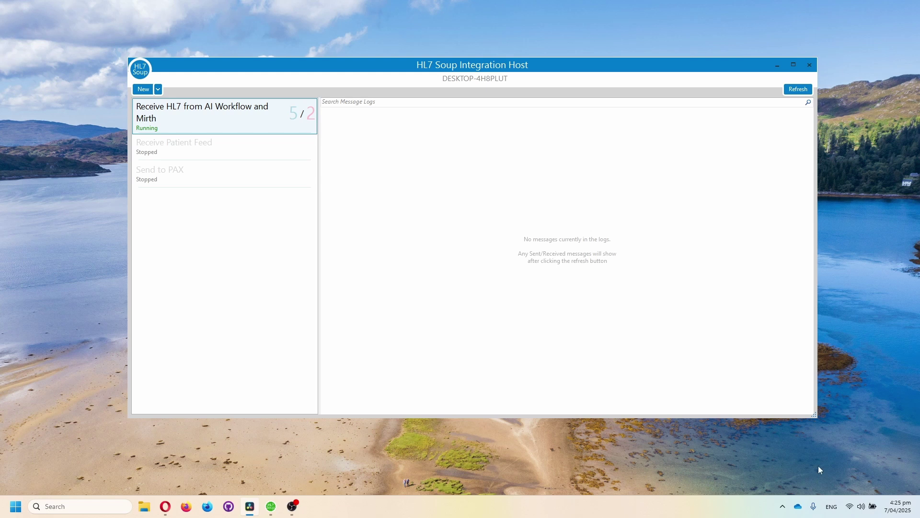
left_click(482, 321)
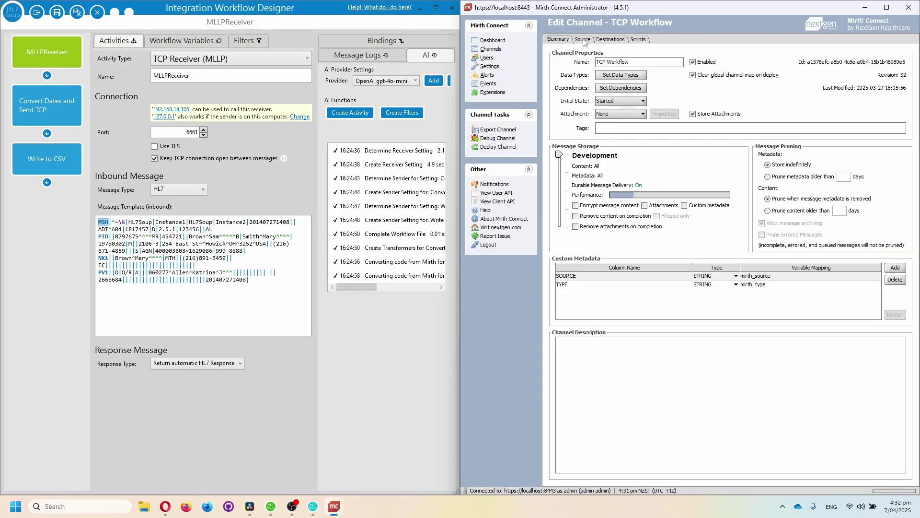
Compare the listener port of the TCP Workflow channel's source in Mirth Connect with the port of the converted MLLPReceiver
left_click(583, 40)
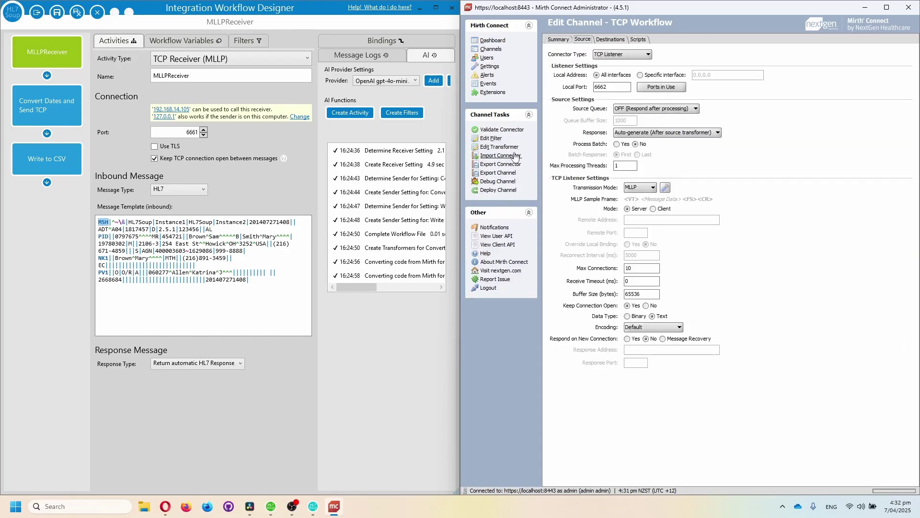
left_click(596, 87)
left_click(182, 130)
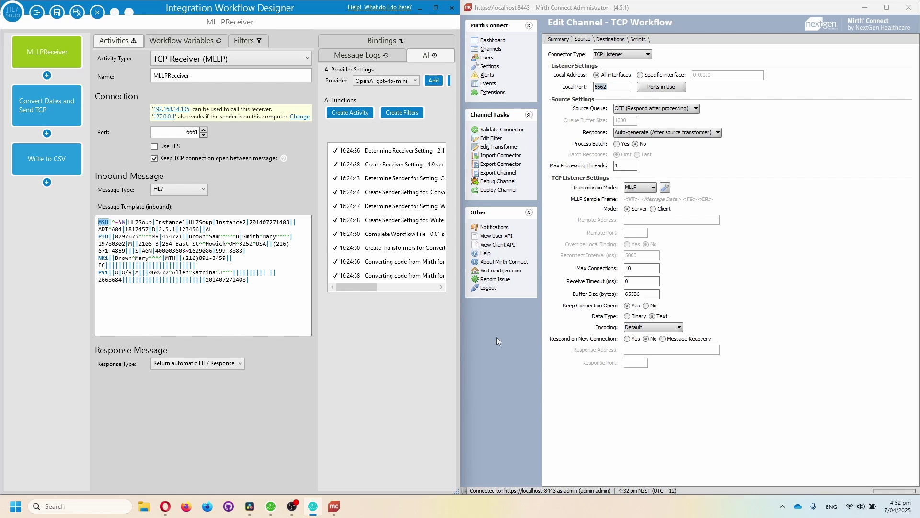
Show the transformers of Convert Dates and Send TCP in both Mirth Connect and the converted workflow
left_click(612, 40)
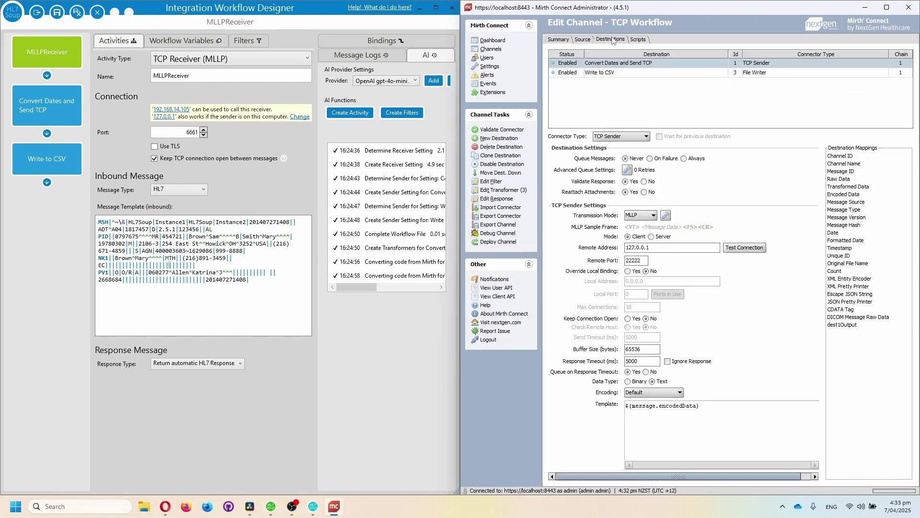
left_click(515, 191)
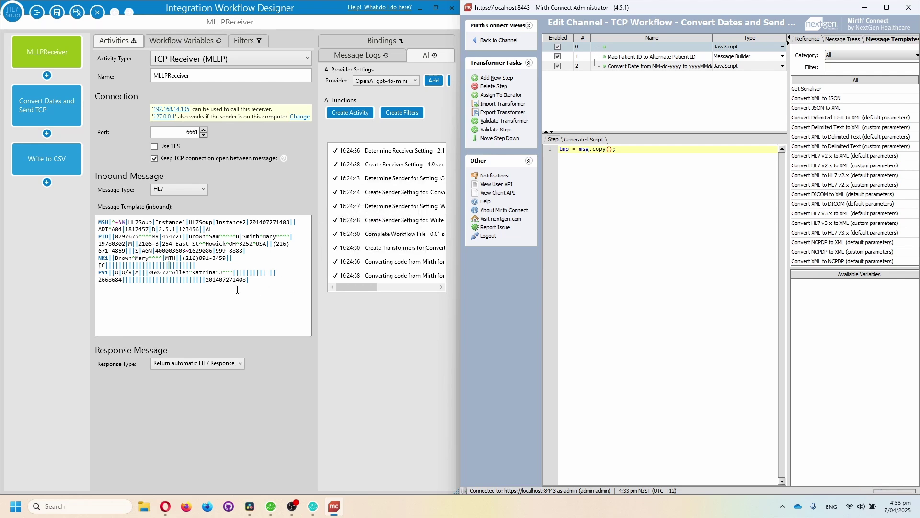
left_click(38, 112)
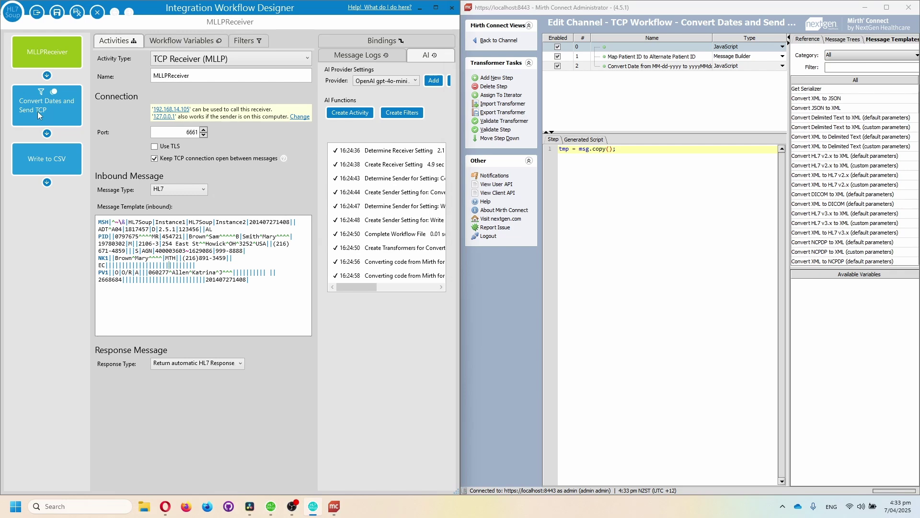
left_click(37, 111)
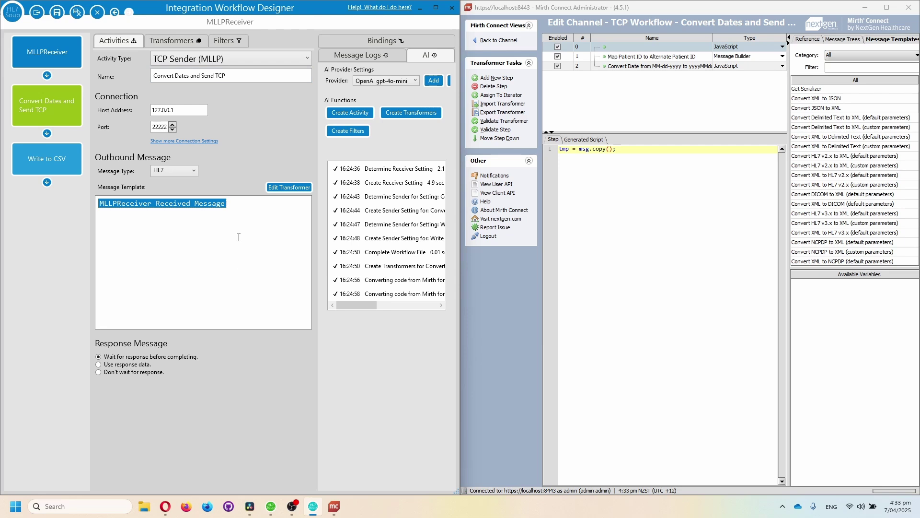
left_click(174, 43)
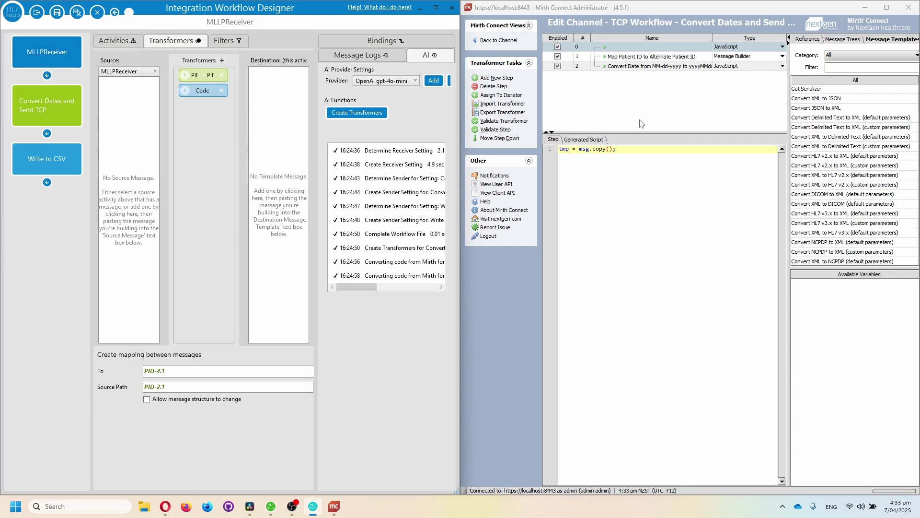
Compare Mirth's Map Patient ID to Alternate Patient ID step with the converted transformer's destination and source paths
left_click(653, 57)
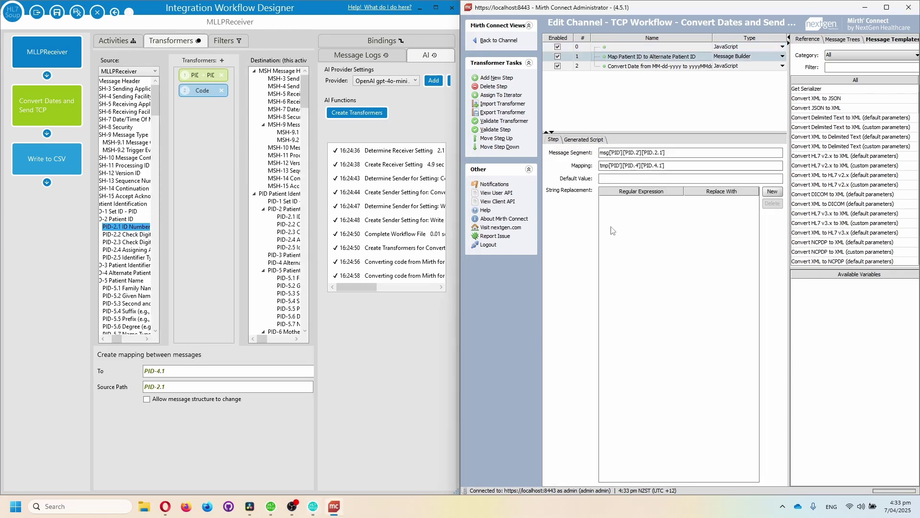
left_click_drag(680, 154, 579, 157)
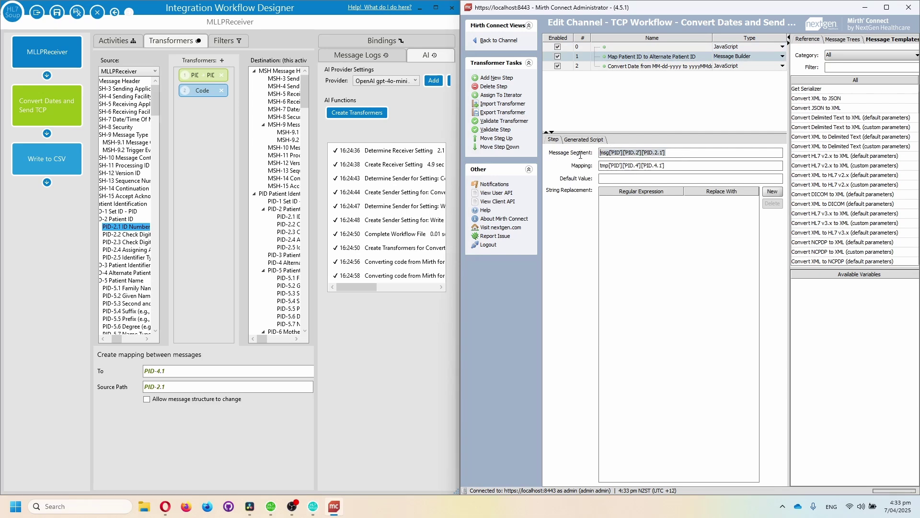
left_click_drag(709, 167, 592, 168)
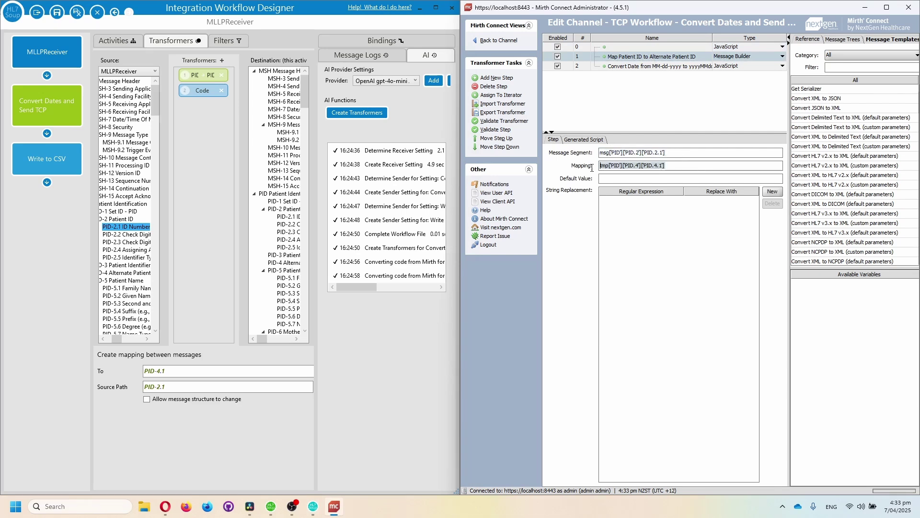
left_click(231, 371)
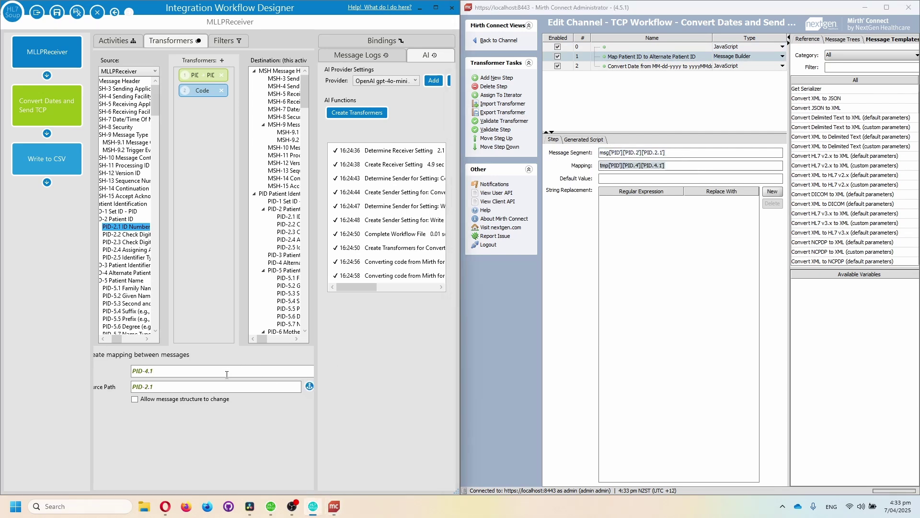
double_click(136, 372)
double_click(194, 390)
left_click(598, 302)
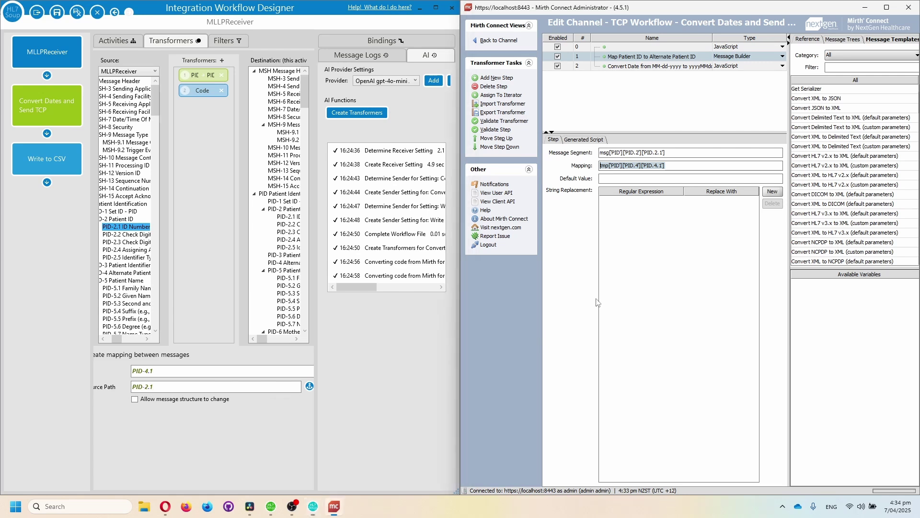
Compare Mirth's date conversion script with the converted Code transformer in the code editor, then close the editor
left_click(637, 66)
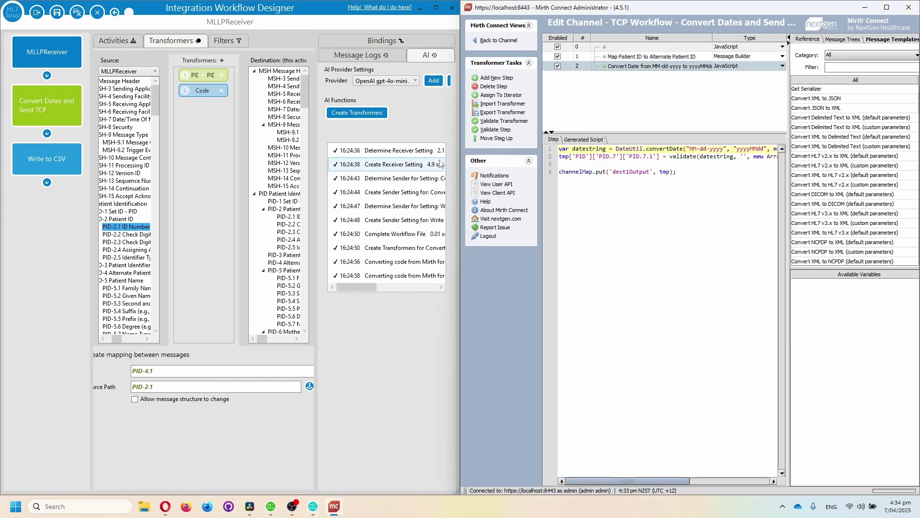
left_click(203, 92)
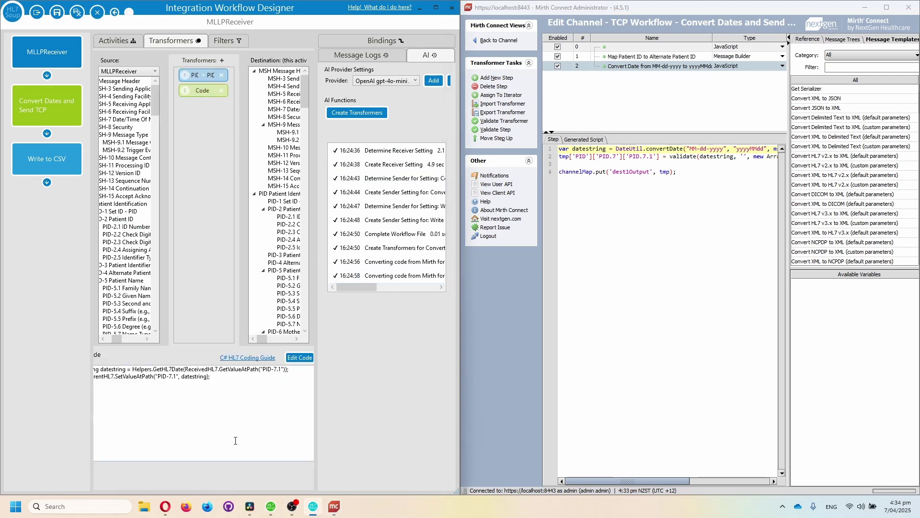
left_click(300, 358)
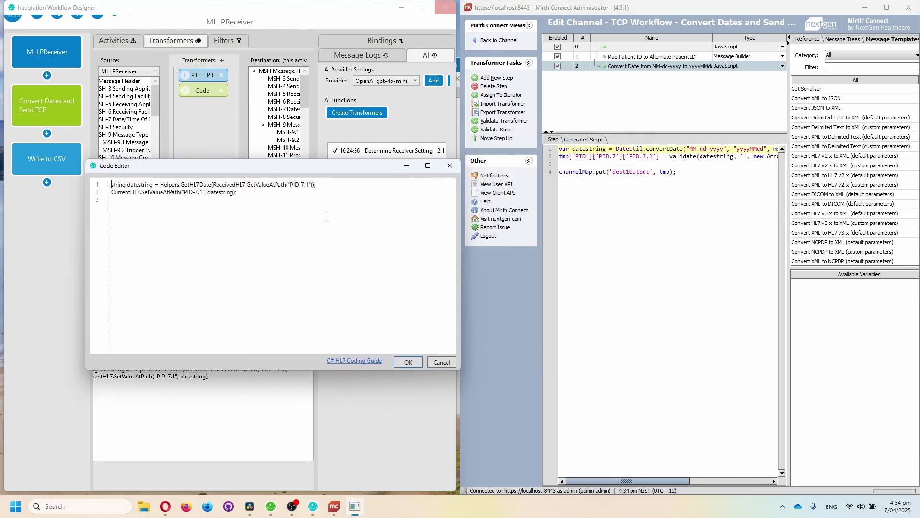
left_click(663, 201)
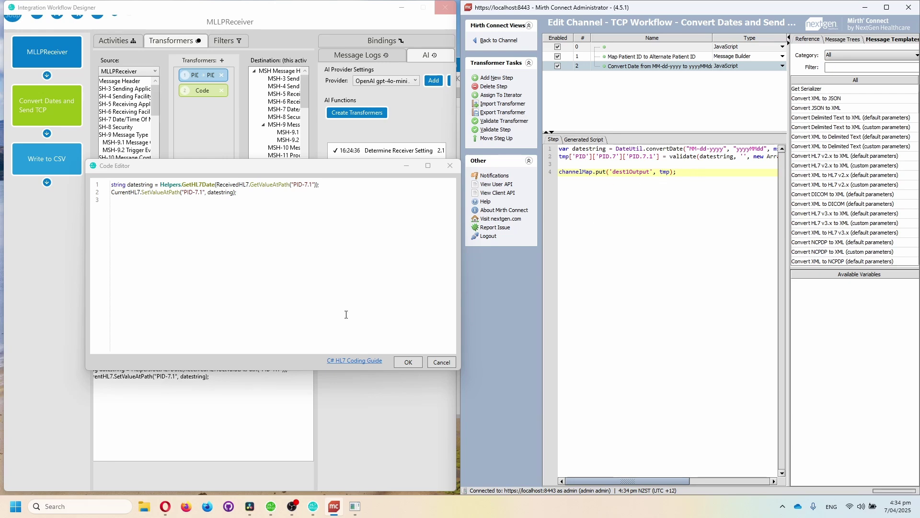
left_click(127, 186)
left_click_drag(127, 187, 152, 187)
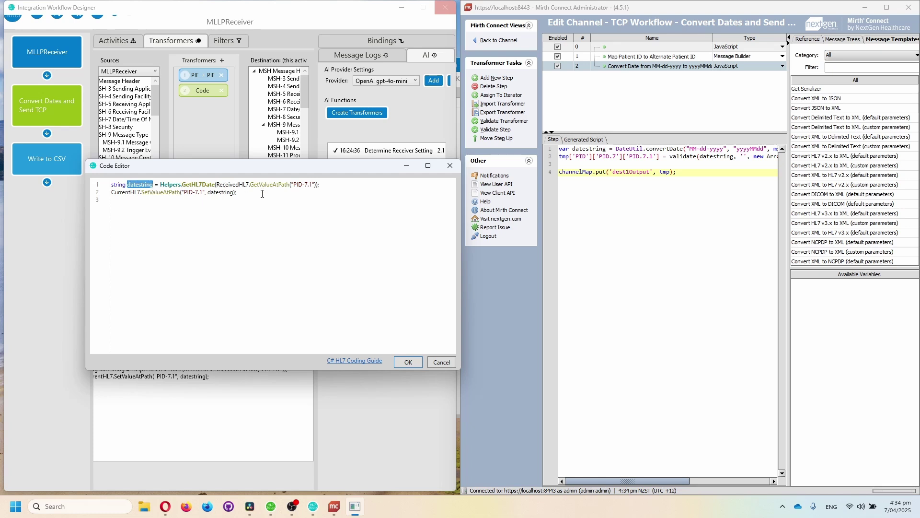
left_click_drag(238, 192, 111, 193)
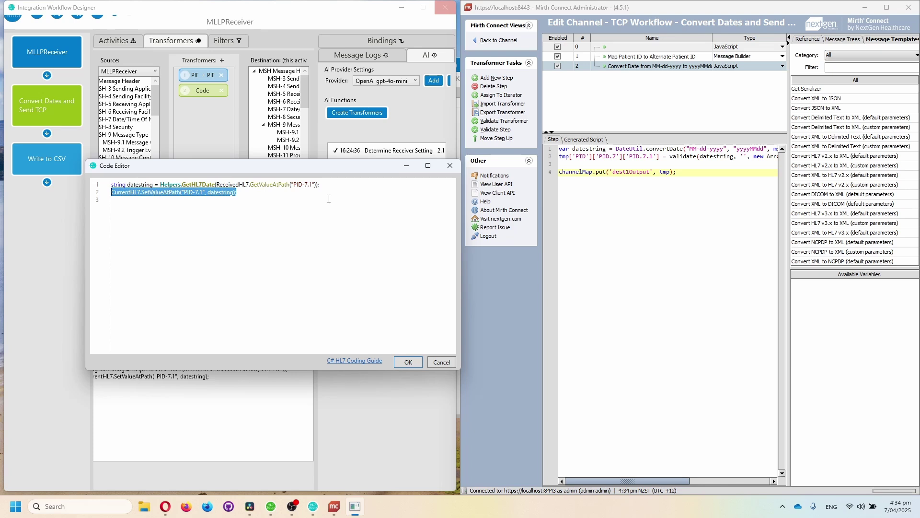
left_click(300, 196)
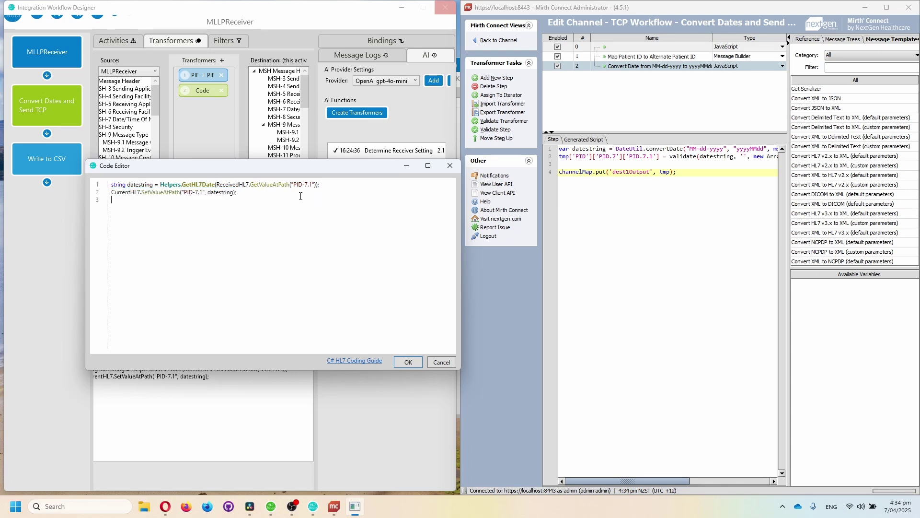
left_click(408, 362)
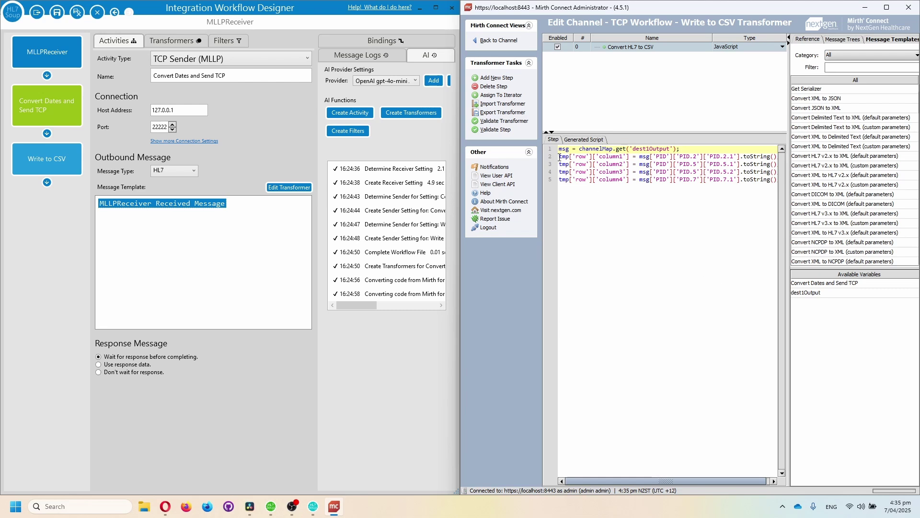
Examine the column assignments in the Convert HL7 to CSV script of Mirth's Write to CSV transformer
left_click_drag(559, 157, 638, 207)
type("tmp['row']['column1'] = msg['PID']['PID.2']['PID.2.1'].toString(); tmp['row']['column2'] = msg['PID']['PID.5']['PID.5.1'].toString(); tmp['row']['column3'] = msg['PID']['PID.5']['PID.5.2'].toString(); tmp['row']['column4'] = msg['PID']['PID.7']['PID.7.1'].toString();")
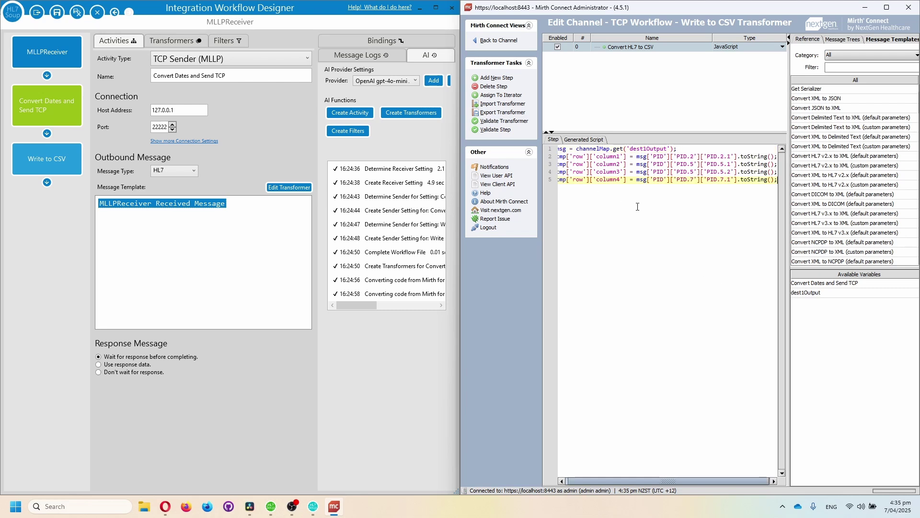
key("ctrl+z")
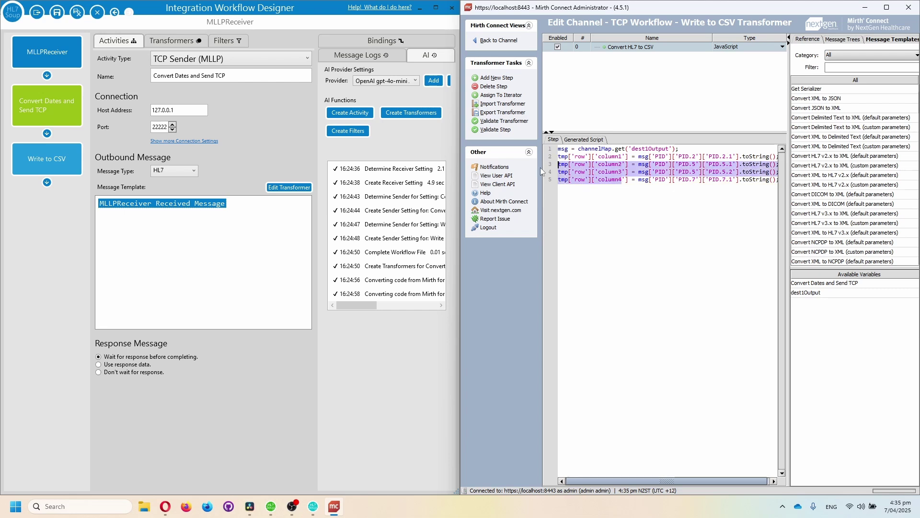
Show the converted Write to CSV activity and examine its output file path and CSV message template
key("ctrl+y")
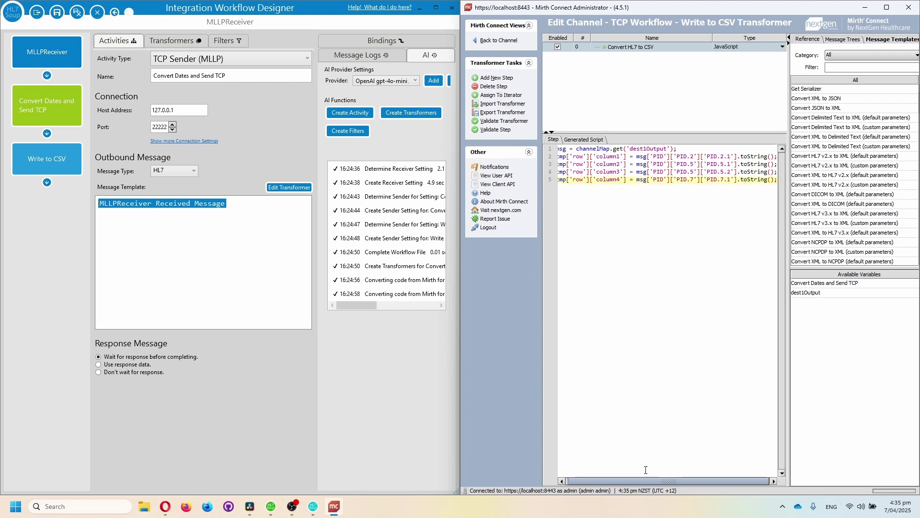
left_click(68, 166)
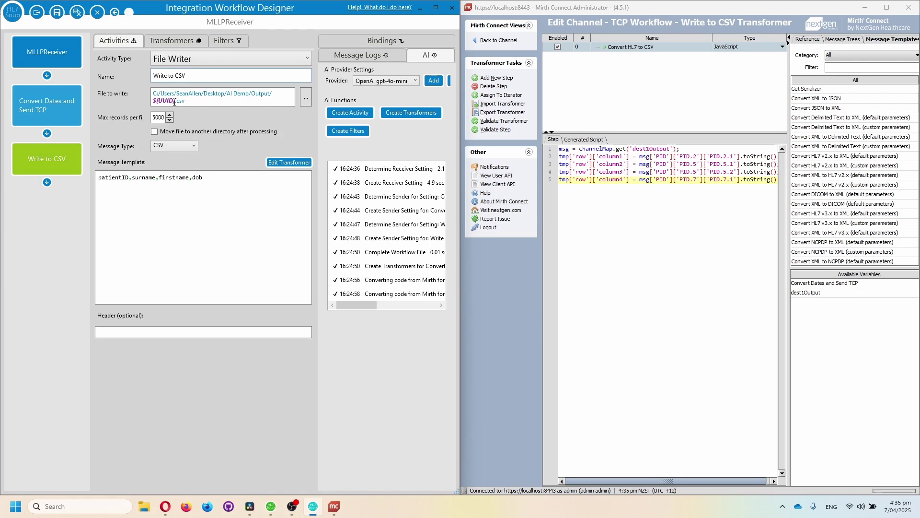
left_click_drag(175, 100, 152, 101)
left_click_drag(225, 177, 88, 178)
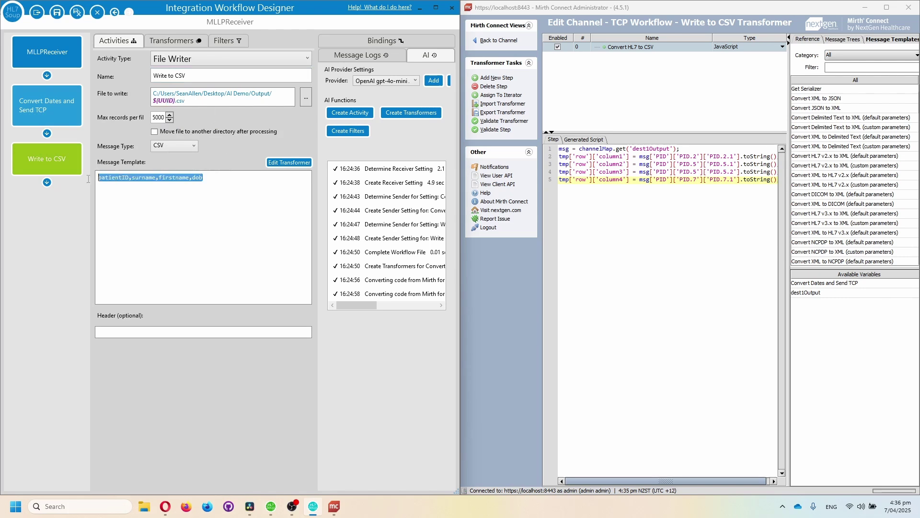
left_click(262, 204)
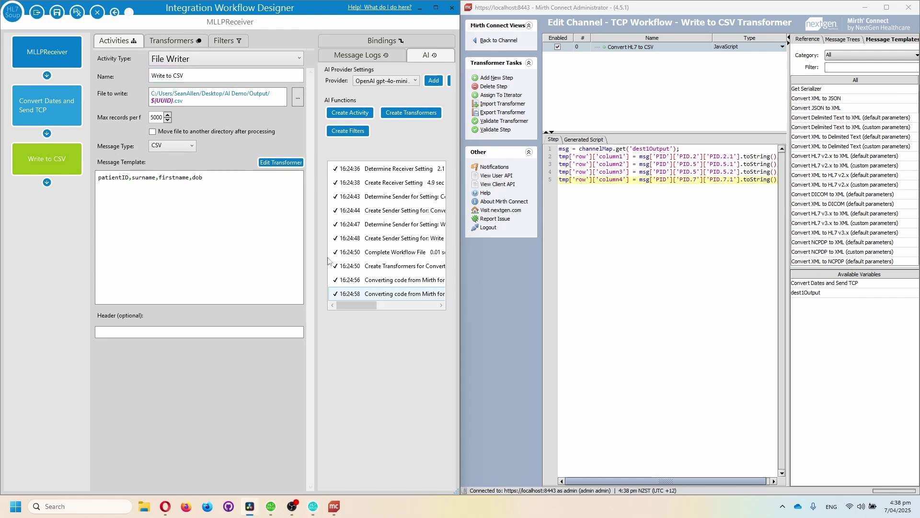
left_click(220, 251)
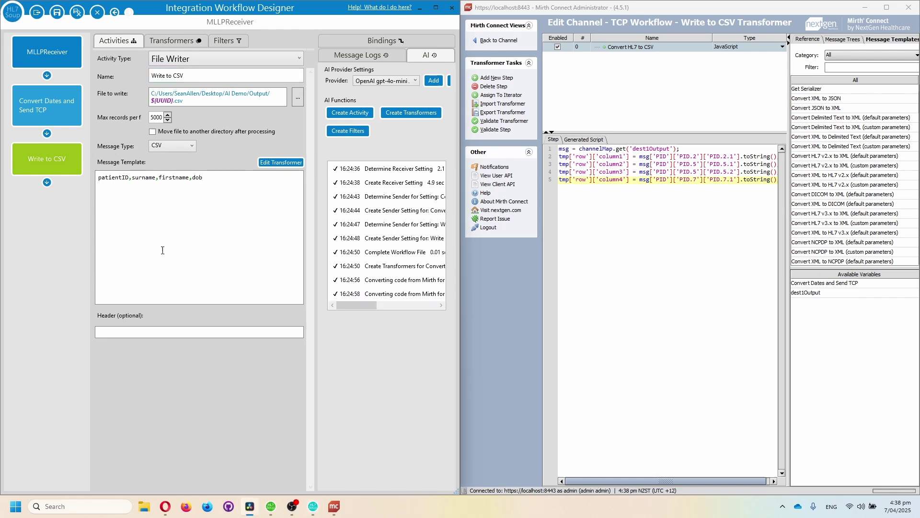
Compare the HL7 paths in the converted Write to CSV Code transformer with Mirth's column script, then close the code editor
left_click(176, 41)
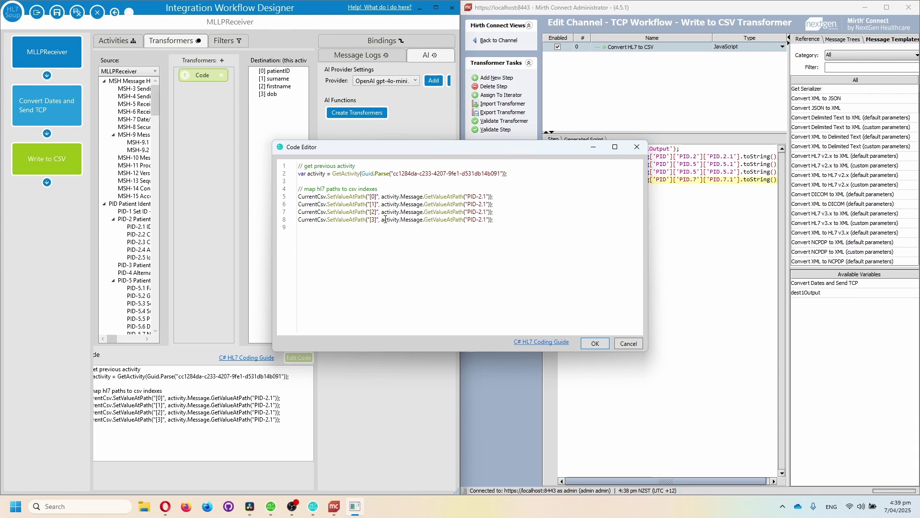
left_click_drag(514, 149, 364, 150)
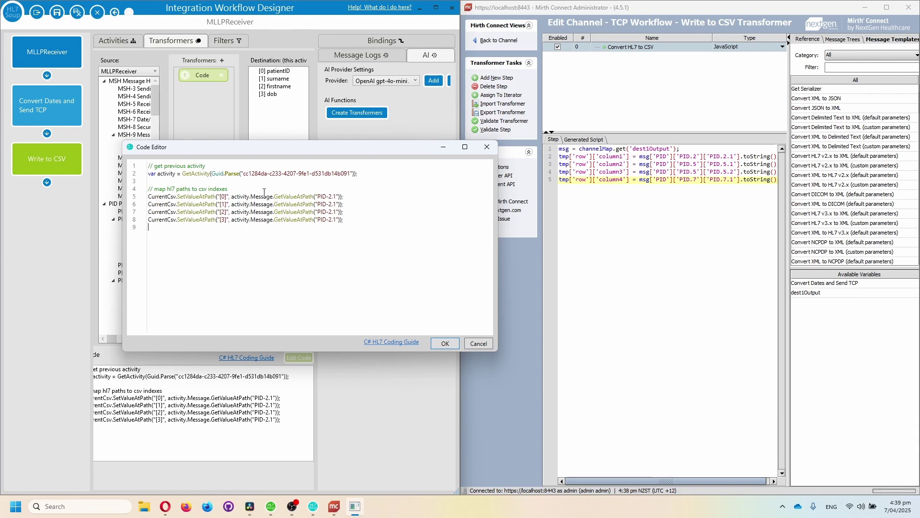
left_click_drag(317, 196, 339, 196)
left_click(711, 158)
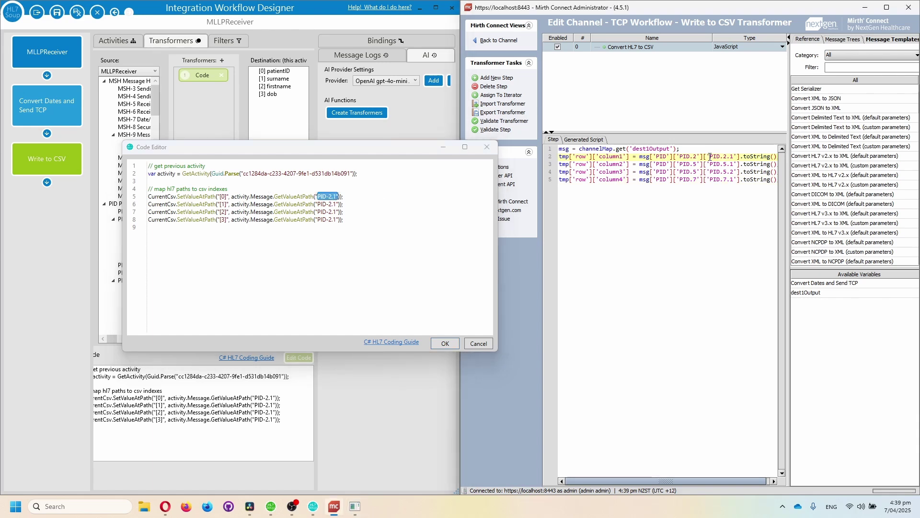
left_click_drag(709, 157, 734, 157)
left_click(387, 239)
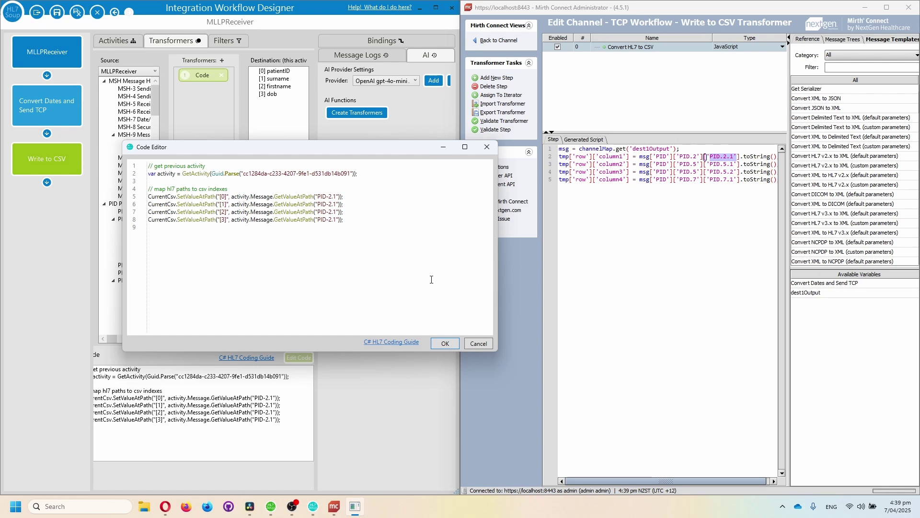
left_click(446, 344)
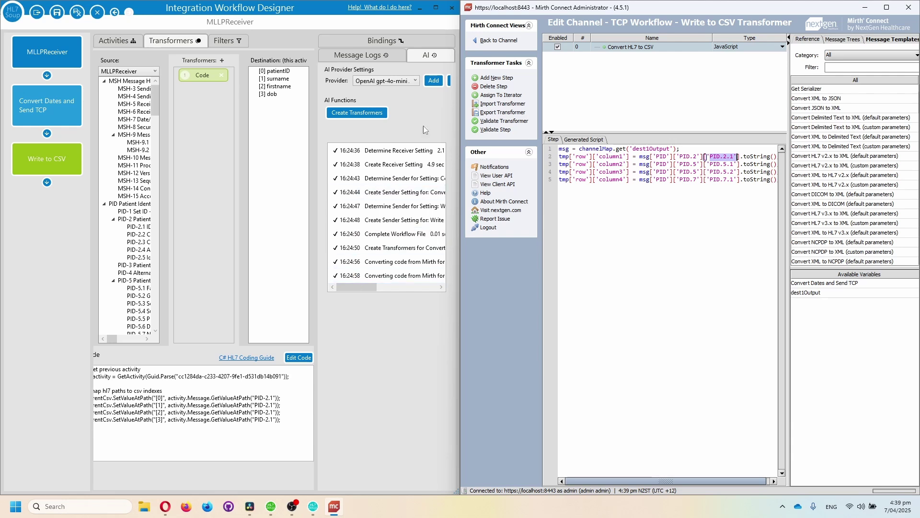
Maximize the workflow designer and examine the AI log result of the code conversion for Convert Dates and Send TCP (Step 2 of 2)
left_click(437, 8)
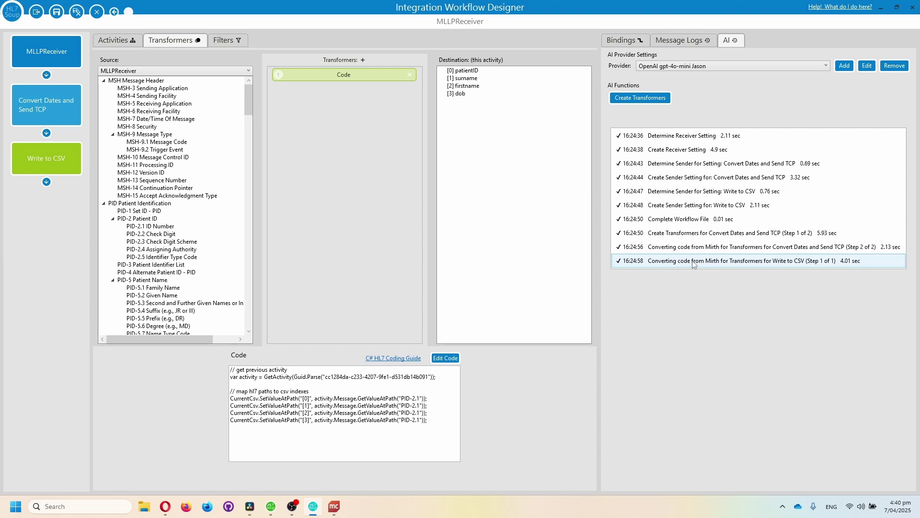
left_click(703, 248)
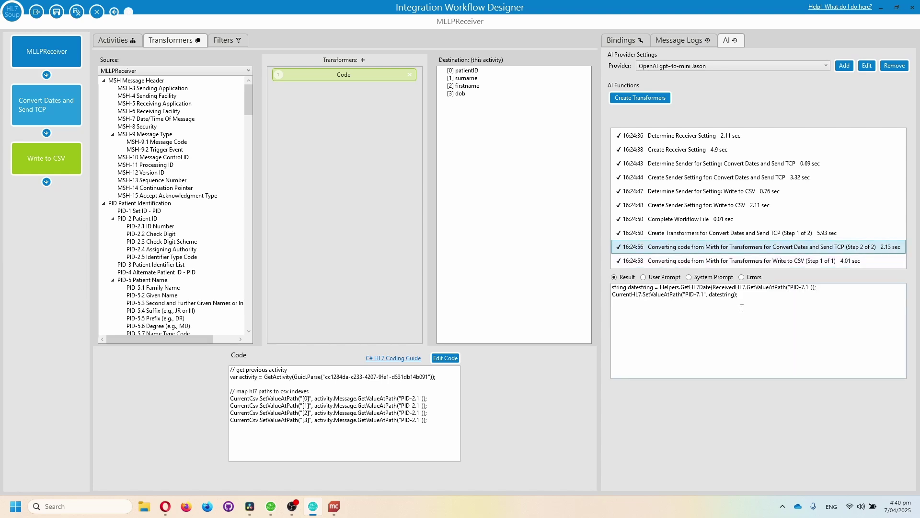
left_click_drag(774, 294, 614, 292)
left_click(773, 302)
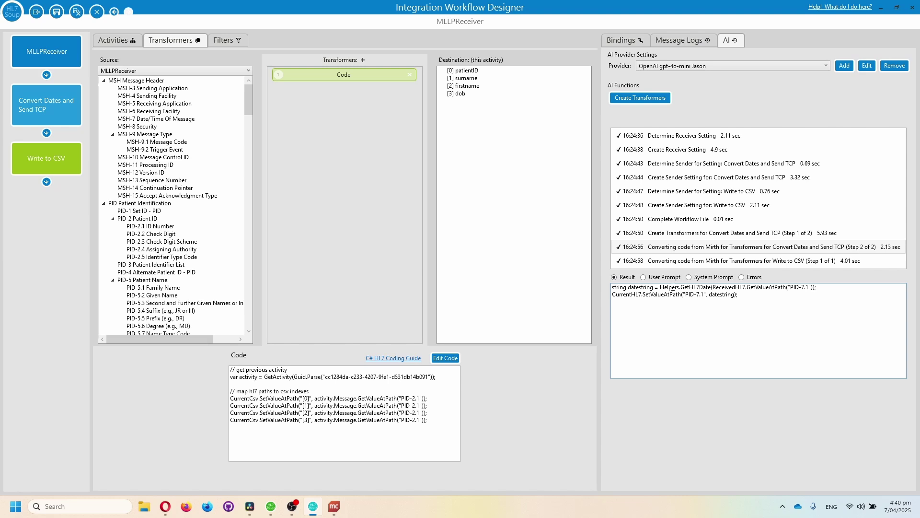
Review the log entry's user prompt and errors, then view its result in the full-screen editor and close it
left_click(644, 278)
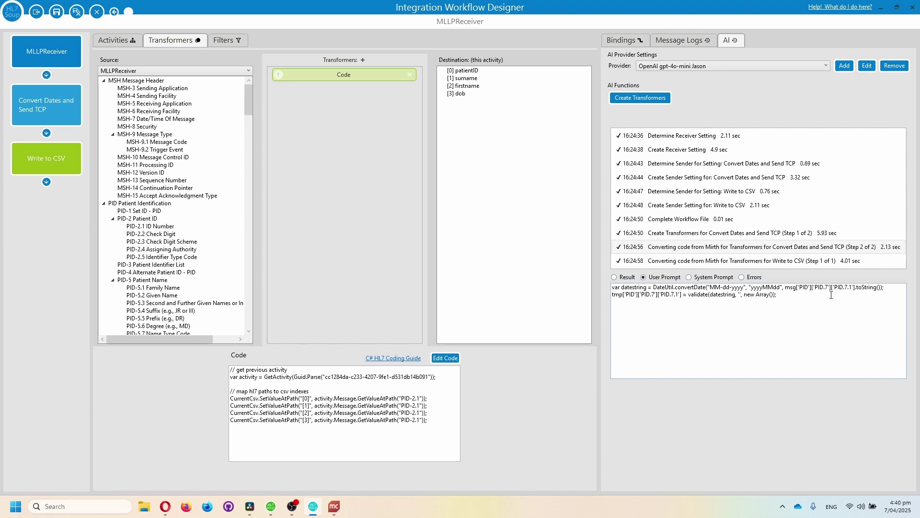
left_click(622, 278)
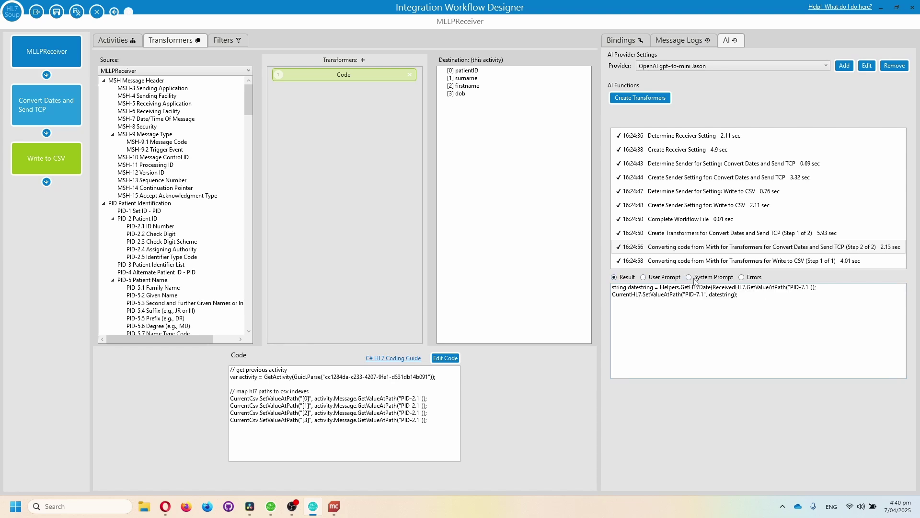
left_click(743, 277)
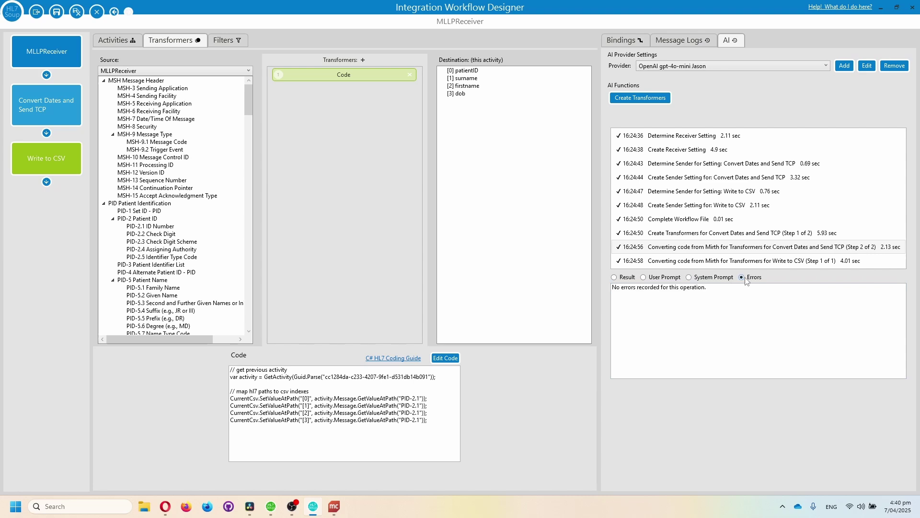
left_click(621, 278)
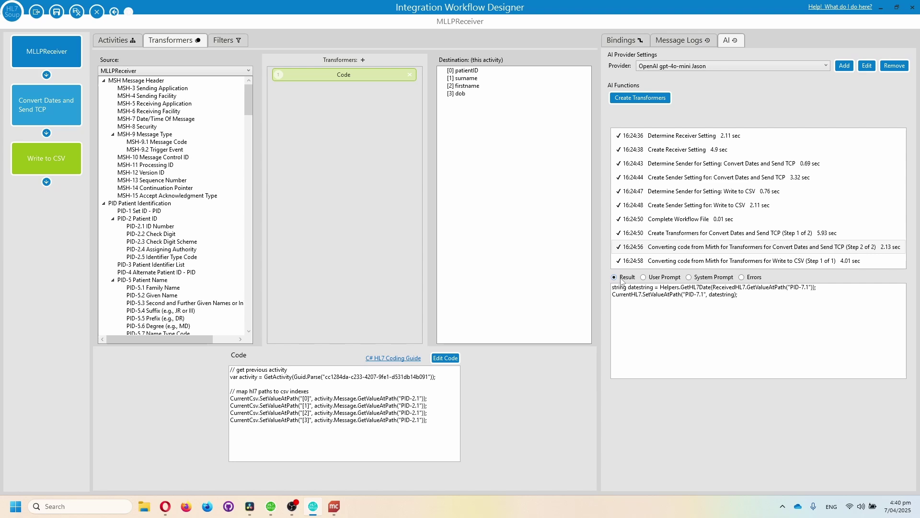
double_click(648, 307)
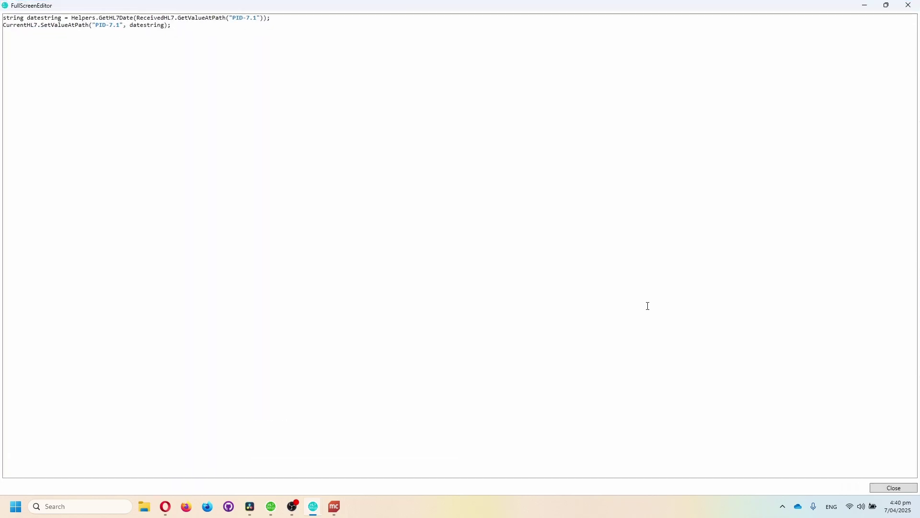
left_click(909, 5)
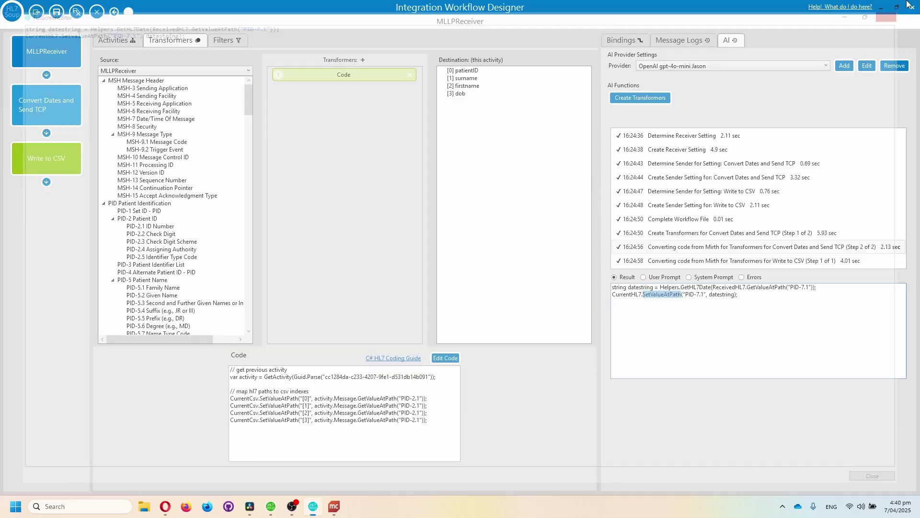